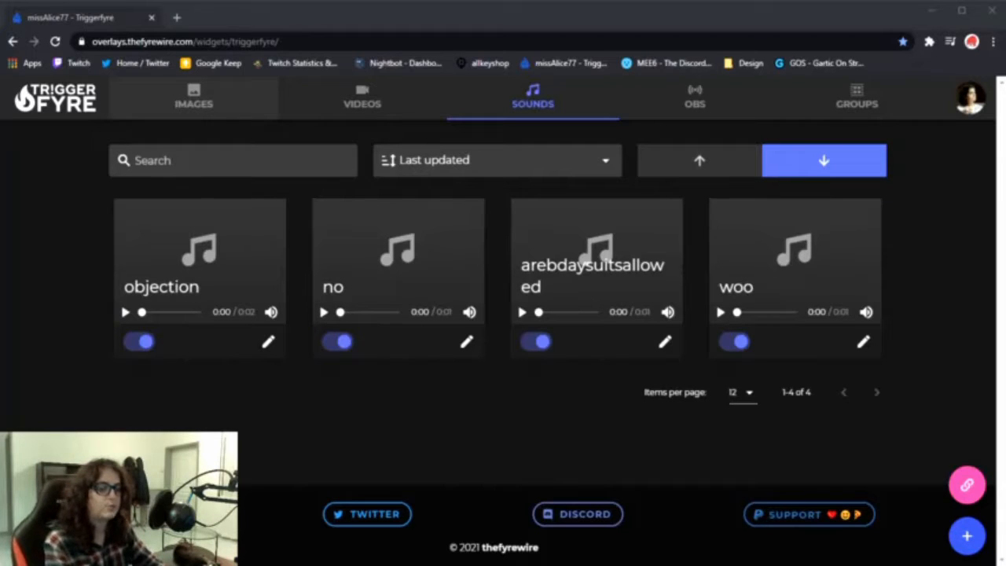
Create a new image trigger with the command name "image" and assign black mage fire.gif as its image.
{"action": "left_click", "coordinate": [245, 106]}
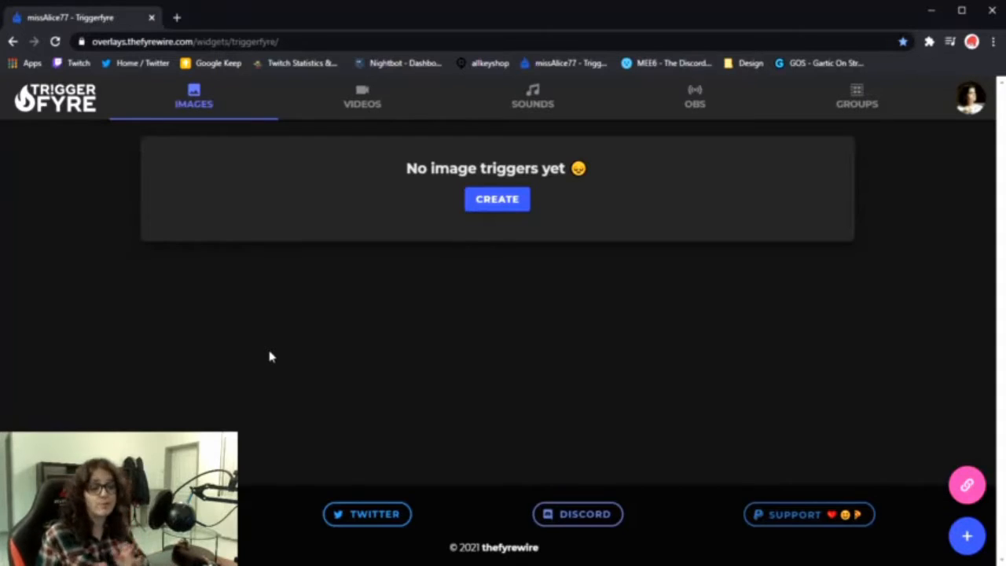
{"action": "left_click", "coordinate": [509, 206]}
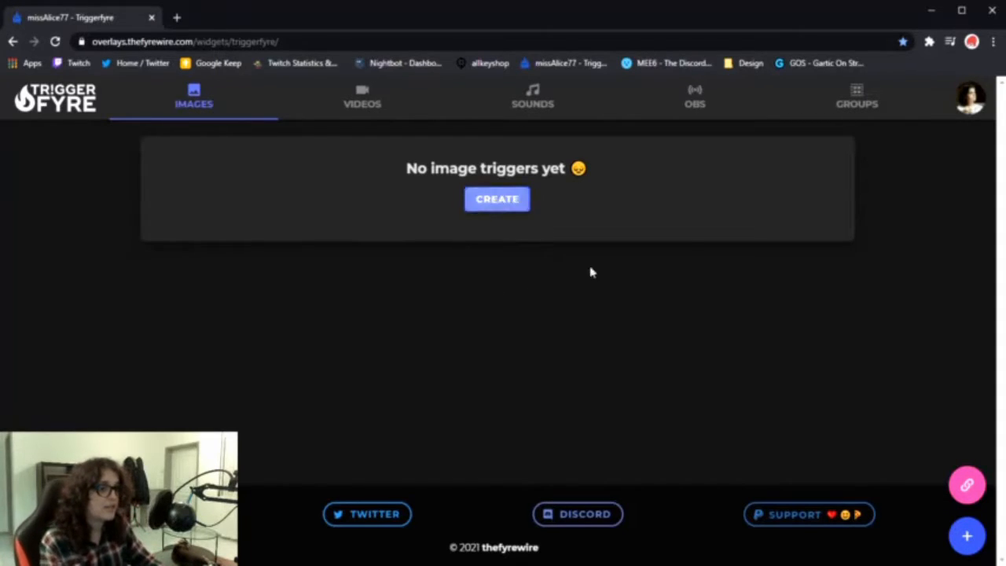
{"action": "left_click", "coordinate": [263, 238]}
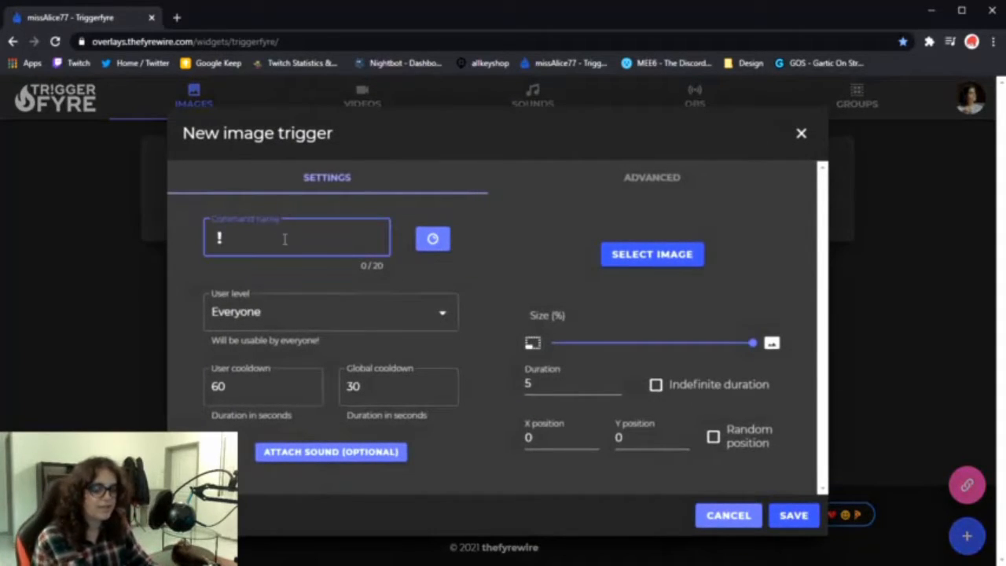
{"action": "type", "text": "image"}
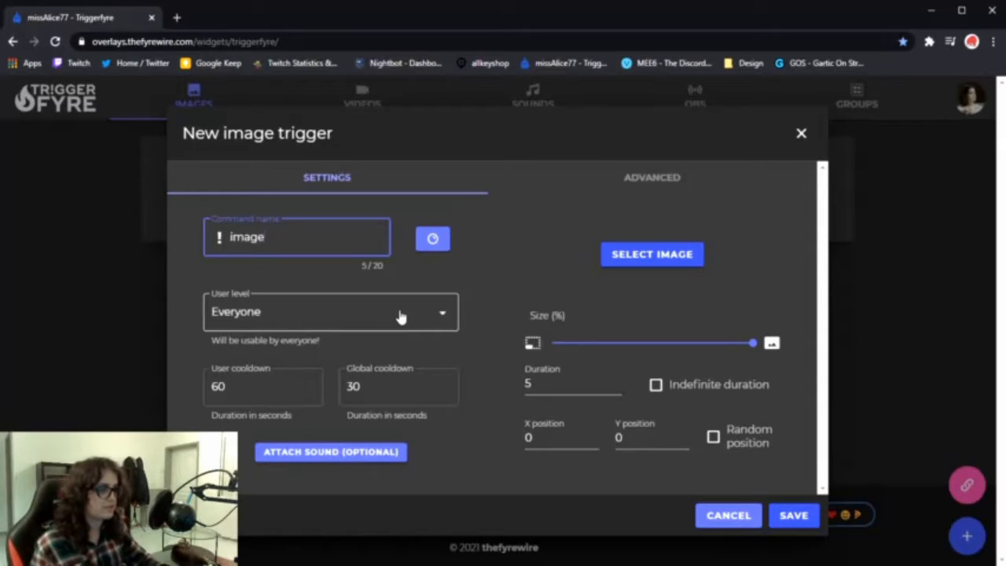
{"action": "left_click", "coordinate": [665, 263]}
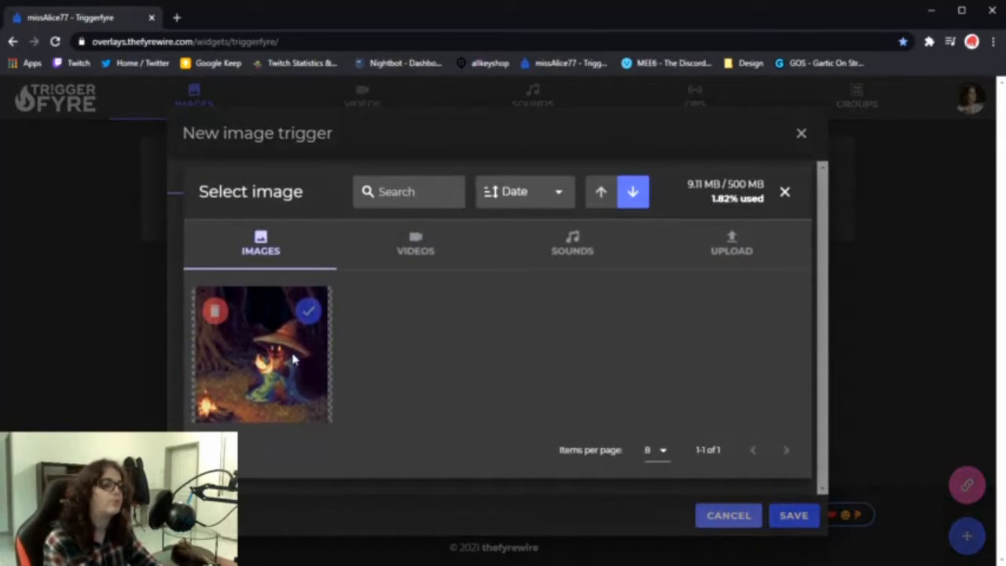
{"action": "left_click", "coordinate": [308, 312]}
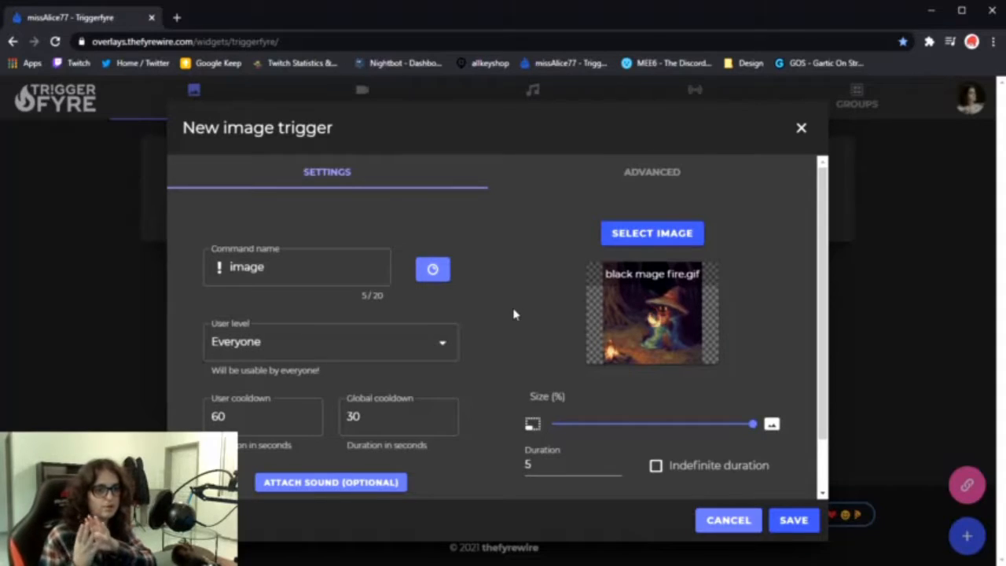
Review the user levels available for the image trigger without changing the selection.
{"action": "left_click", "coordinate": [252, 344]}
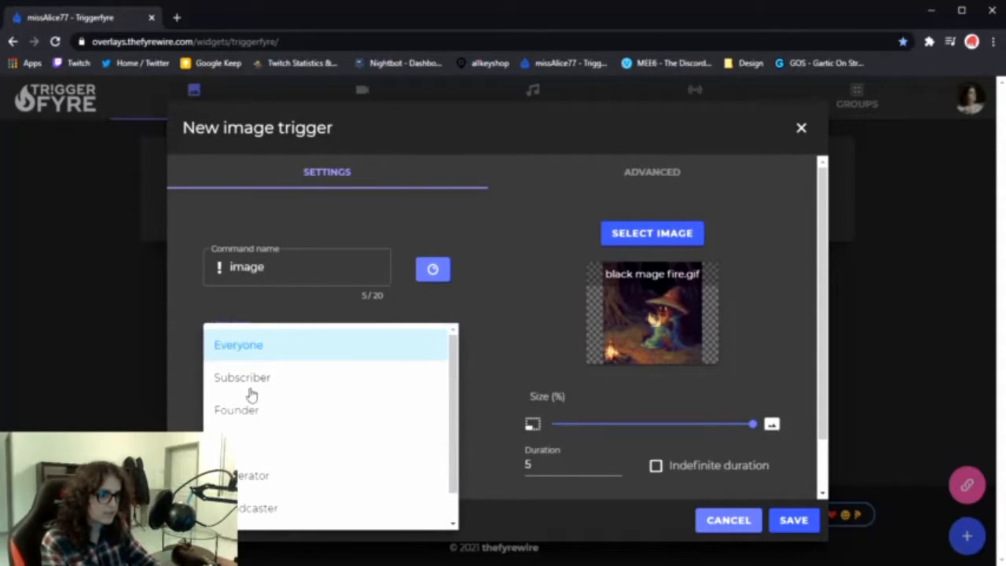
{"action": "scroll", "coordinate": [292, 522], "scroll_direction": "down", "scroll_amount": 2}
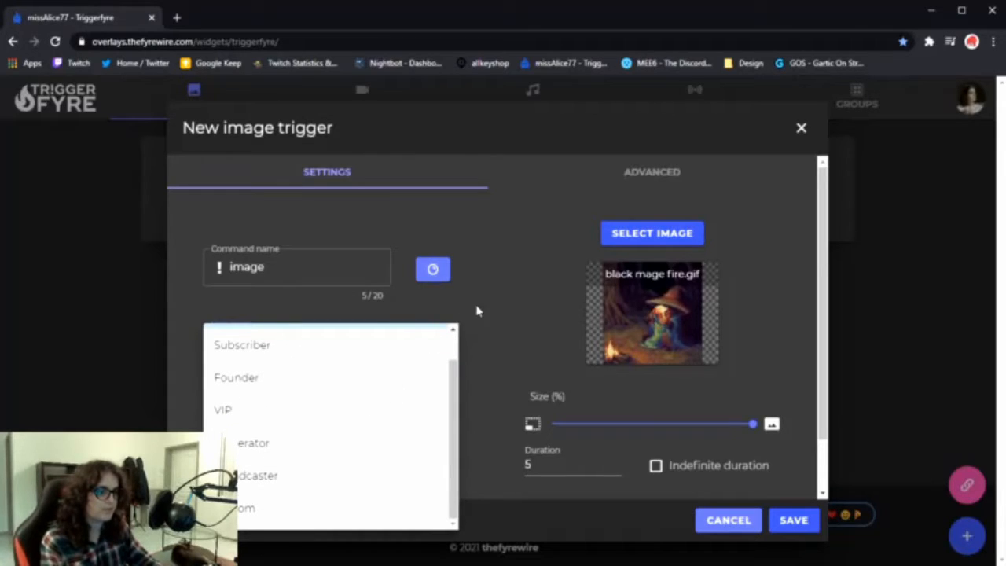
{"action": "left_click", "coordinate": [507, 294]}
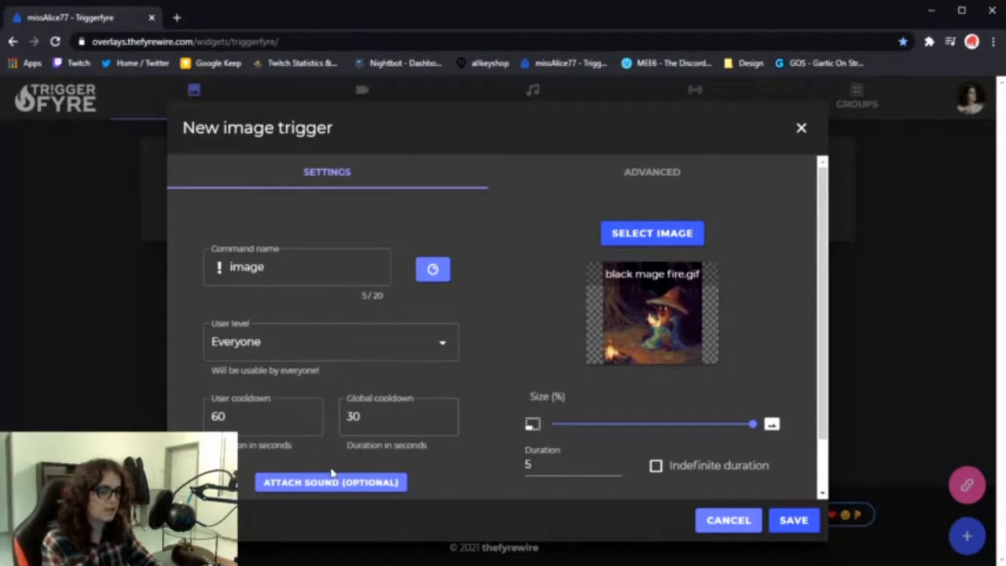
Attach the sound WOO.mp3 to the new image trigger.
{"action": "scroll", "coordinate": [481, 362], "scroll_direction": "down", "scroll_amount": 1}
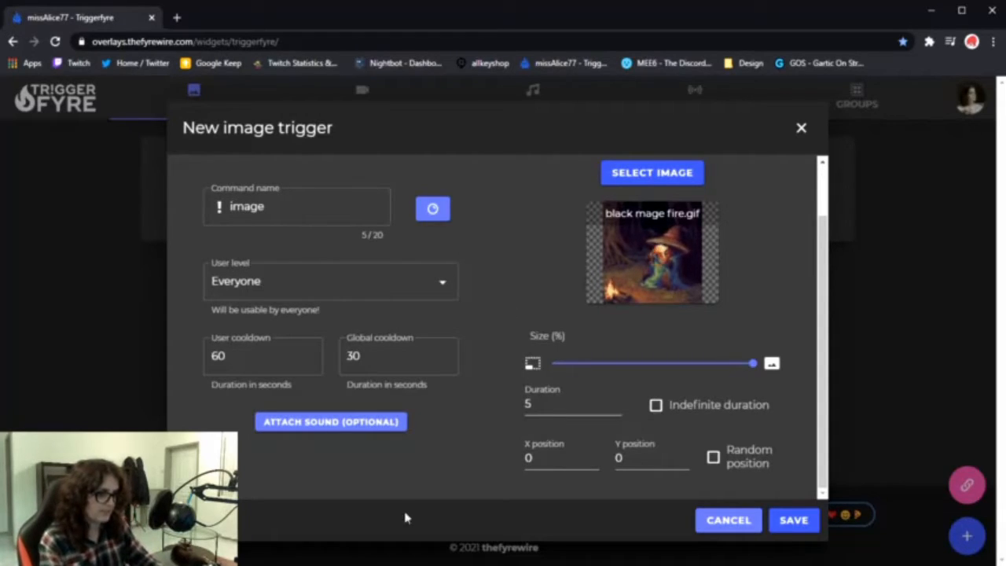
{"action": "left_click", "coordinate": [308, 422]}
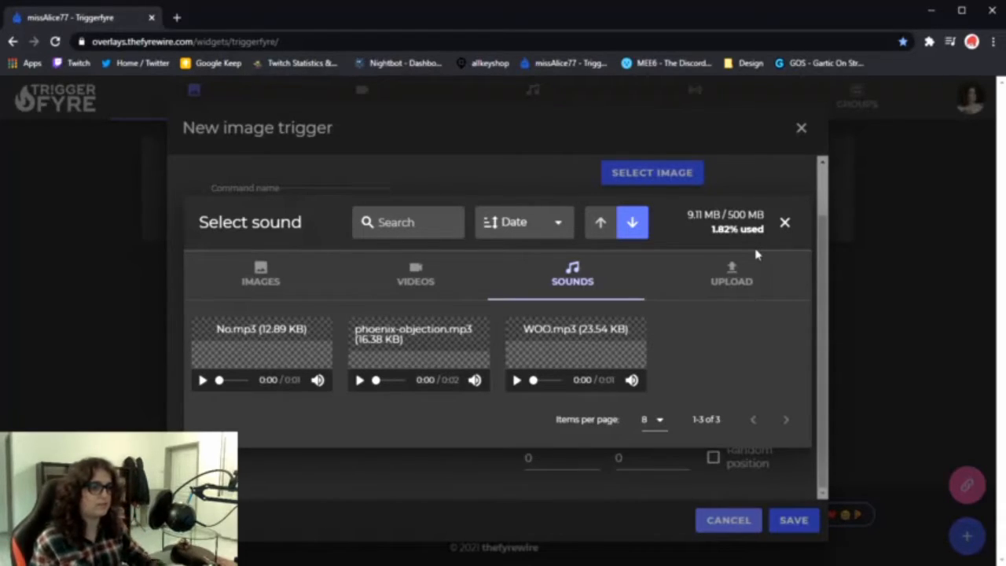
{"action": "mouse_move", "coordinate": [550, 339]}
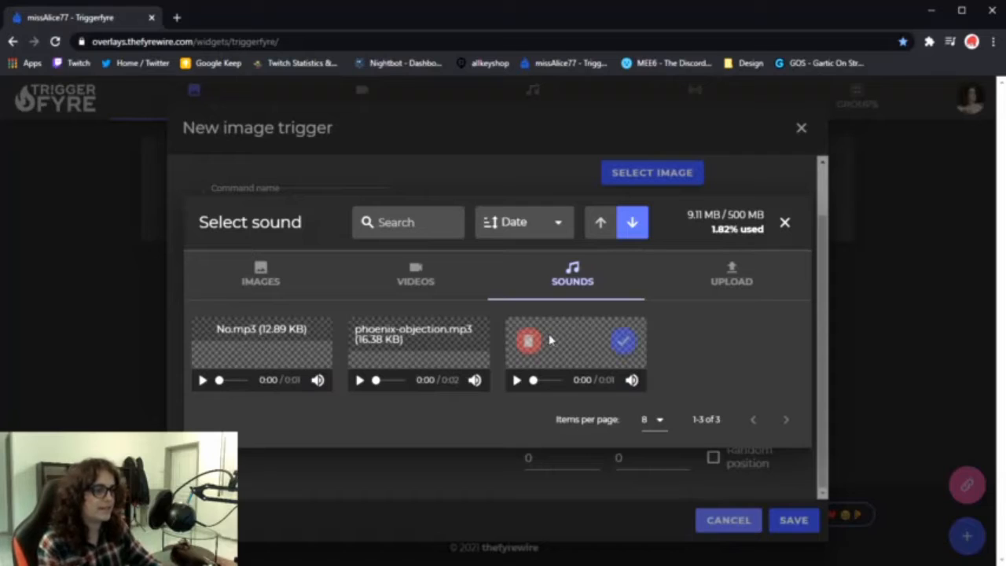
{"action": "left_click", "coordinate": [622, 340]}
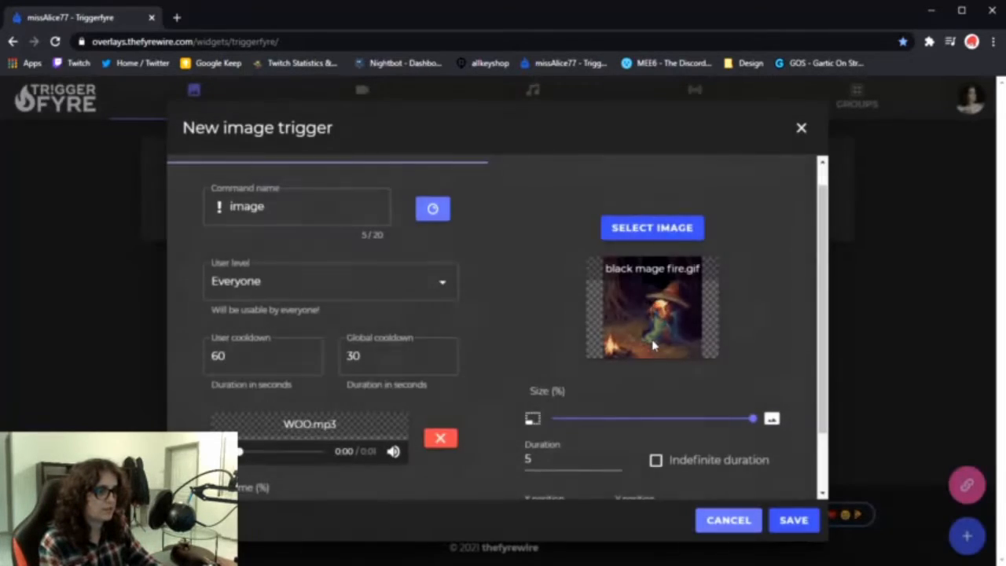
Lower the attached sound's volume to a low level and save the image trigger.
{"action": "scroll", "coordinate": [569, 391], "scroll_direction": "down", "scroll_amount": 1}
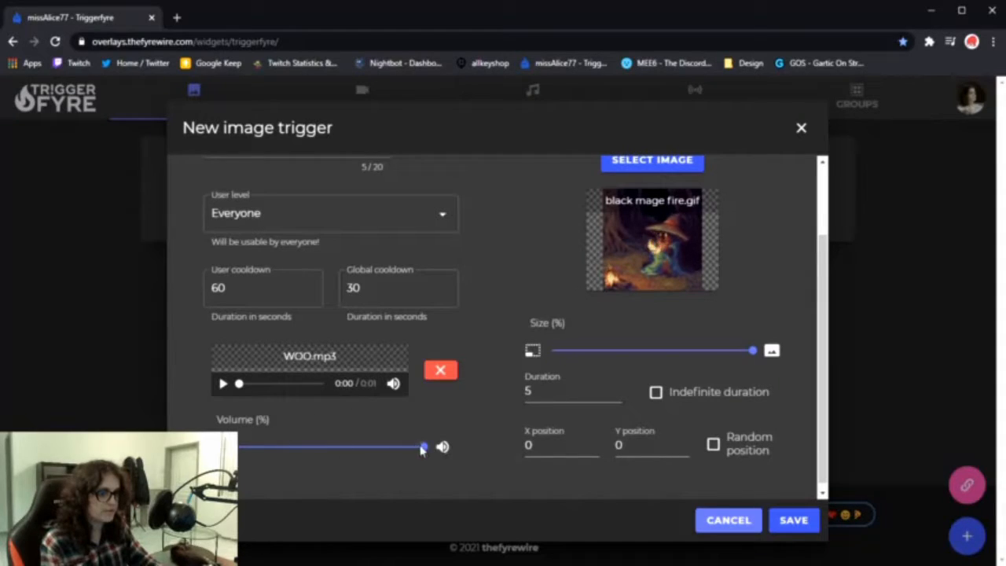
{"action": "left_click_drag", "start_coordinate": [426, 446], "coordinate": [264, 457]}
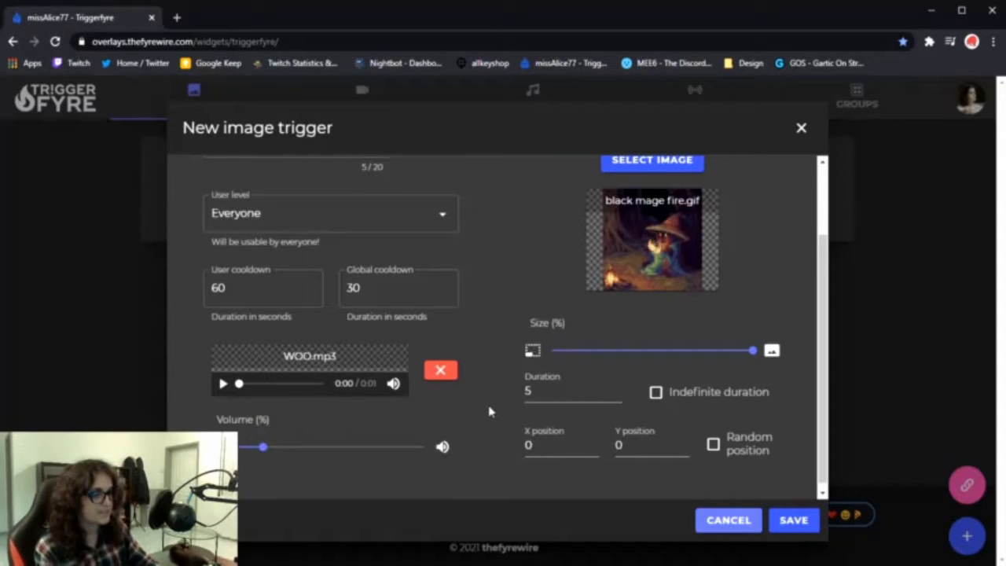
{"action": "scroll", "coordinate": [562, 299], "scroll_direction": "up", "scroll_amount": 2}
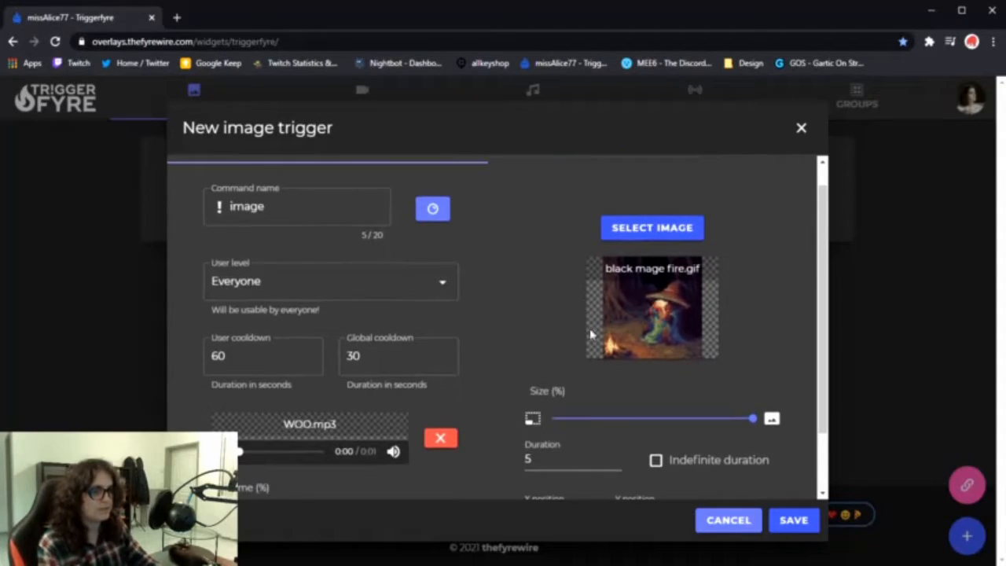
{"action": "scroll", "coordinate": [591, 332], "scroll_direction": "down", "scroll_amount": 2}
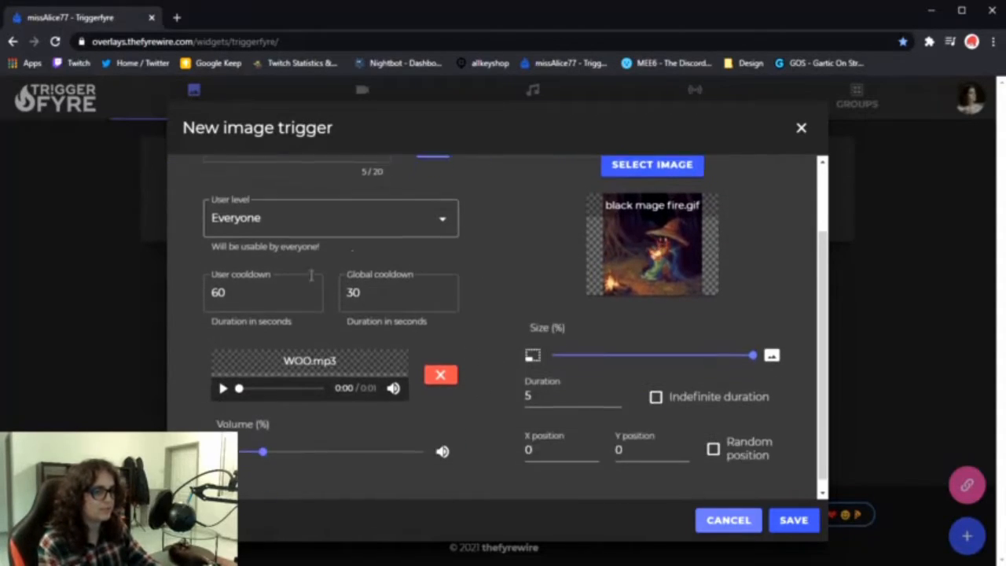
{"action": "left_click", "coordinate": [793, 521]}
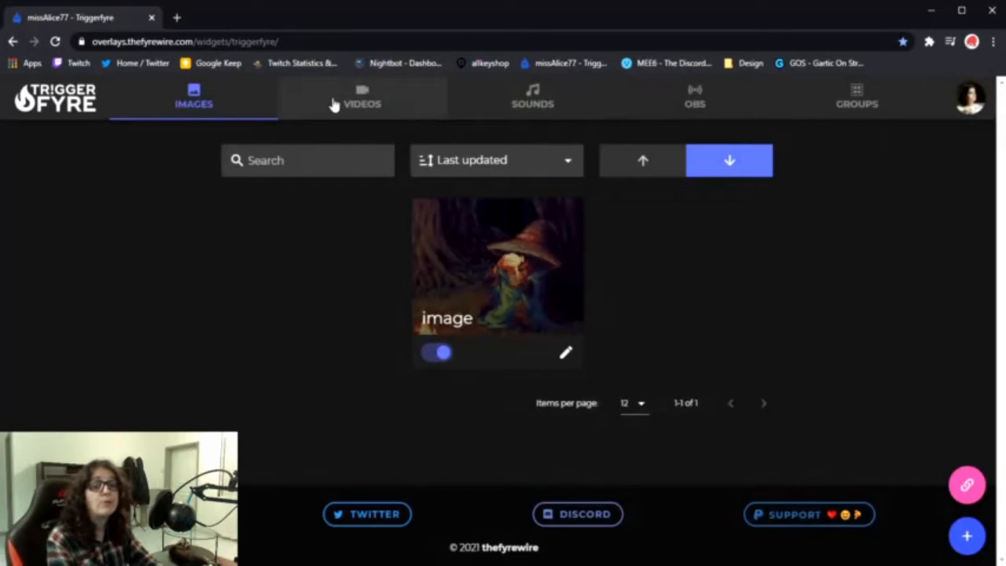
Create a new video trigger with the command name "video" and assign hype dance.mp4 as its video.
{"action": "left_click", "coordinate": [375, 106]}
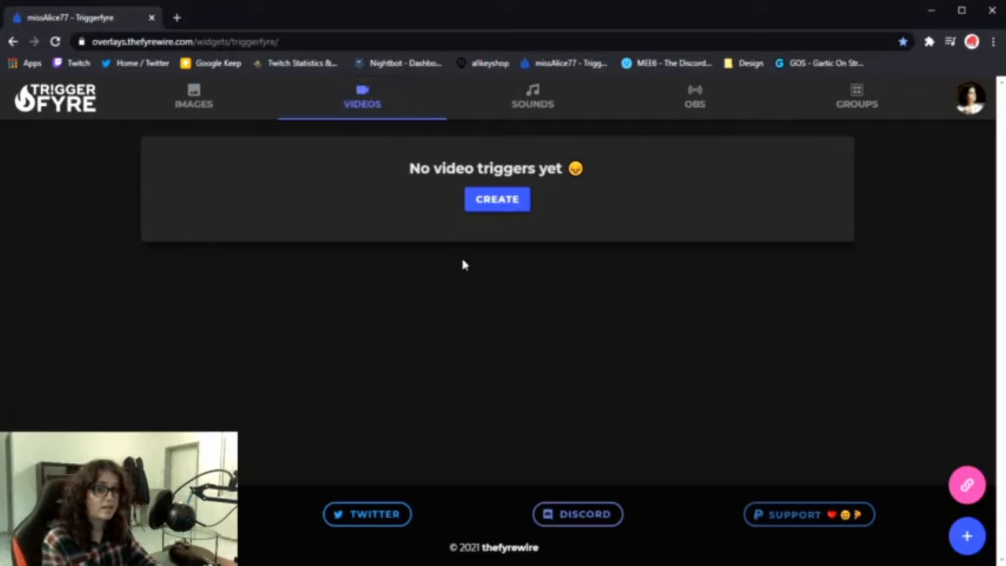
{"action": "left_click", "coordinate": [519, 200]}
{"action": "left_click", "coordinate": [272, 251]}
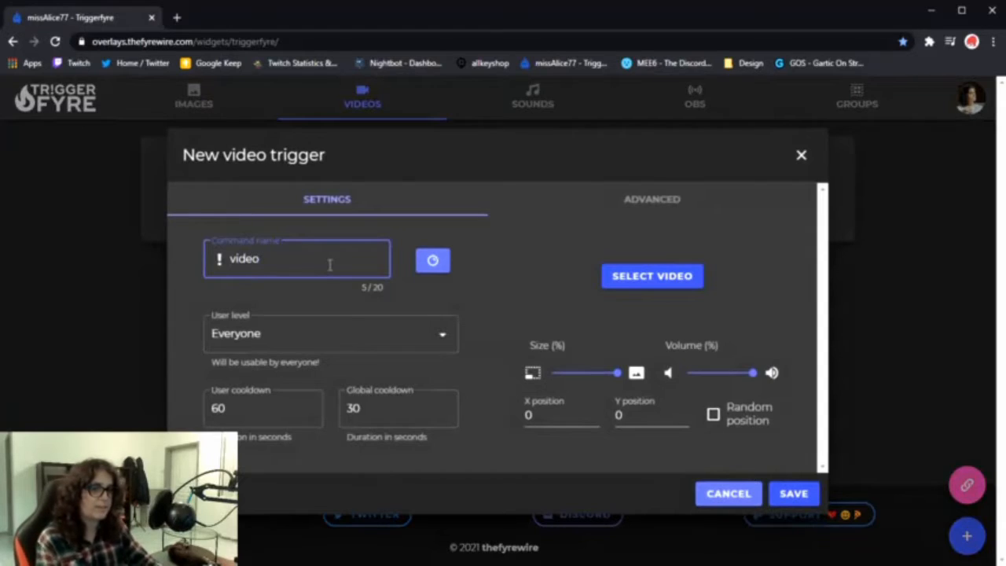
{"action": "left_click", "coordinate": [641, 285]}
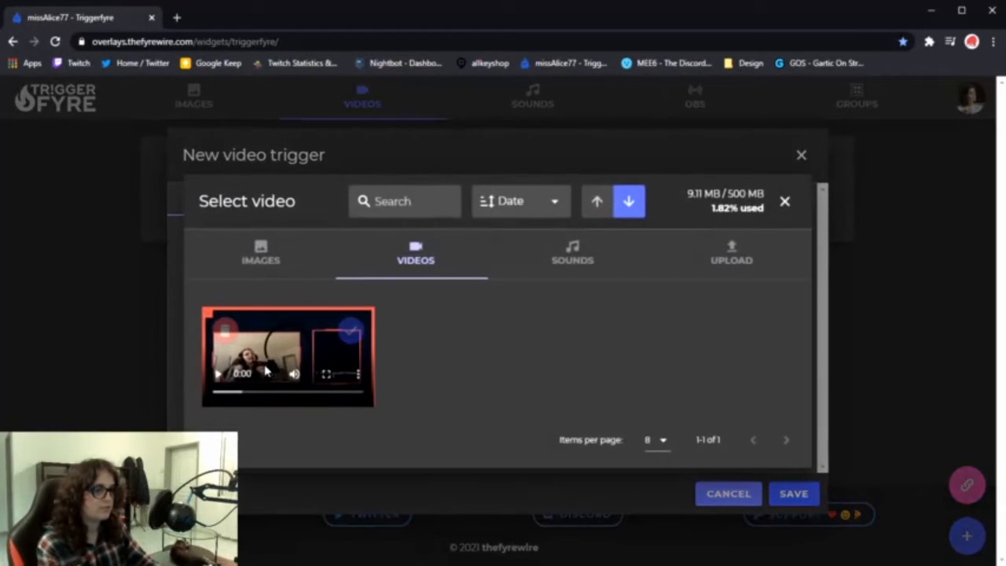
{"action": "left_click", "coordinate": [350, 332]}
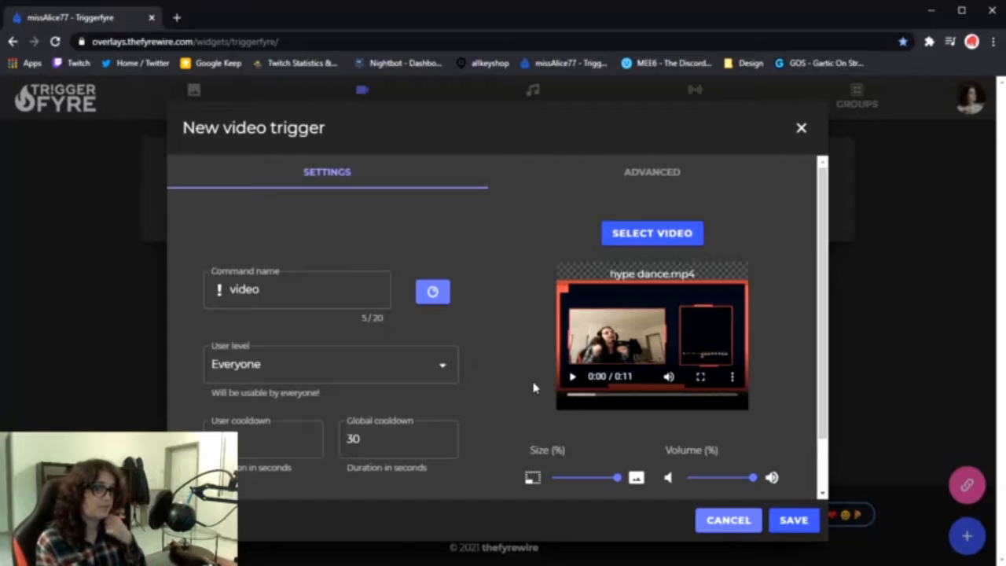
Lower the video trigger's volume to about a fifth of its range and save the trigger.
{"action": "scroll", "coordinate": [474, 322], "scroll_direction": "down", "scroll_amount": 1}
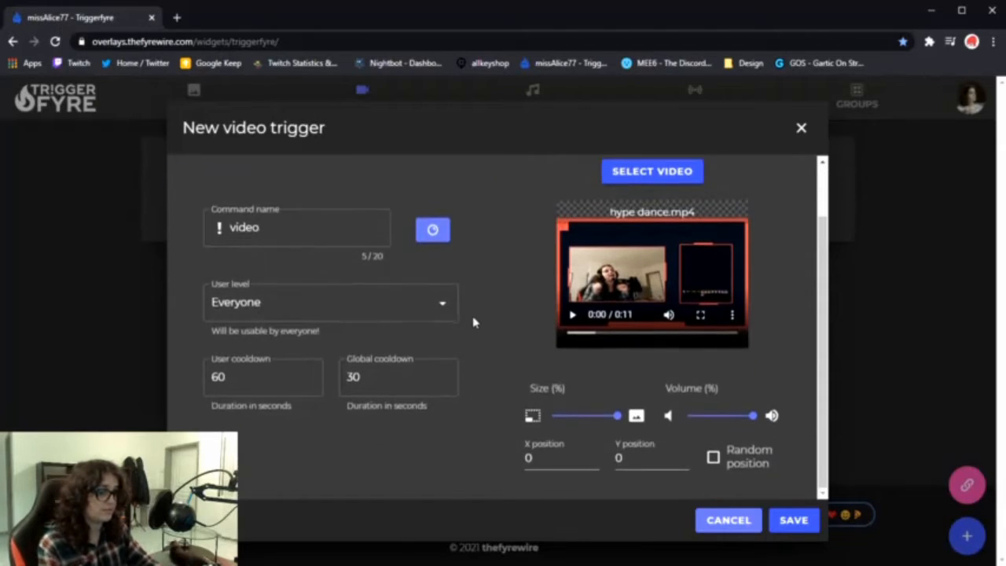
{"action": "scroll", "coordinate": [488, 241], "scroll_direction": "up", "scroll_amount": 1}
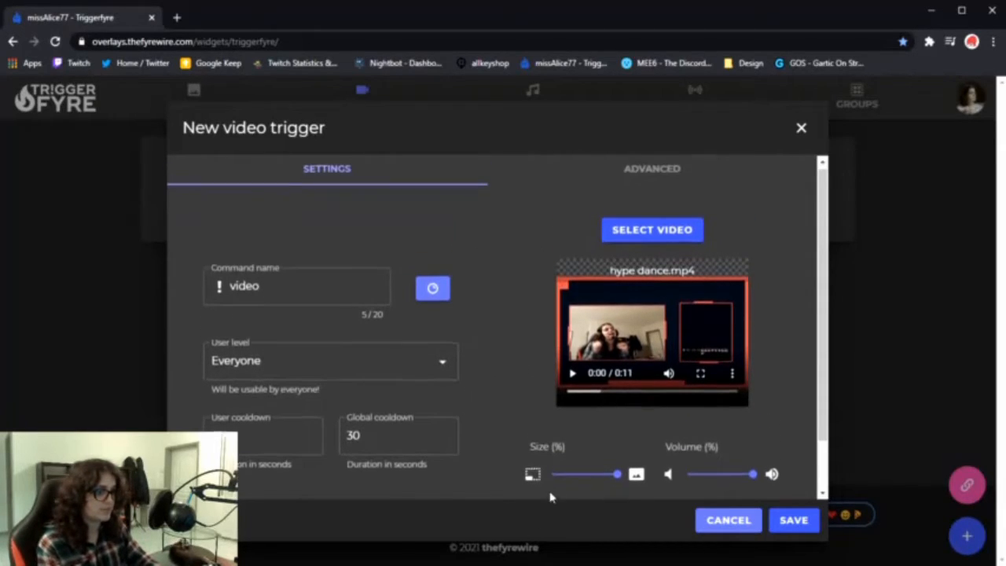
{"action": "scroll", "coordinate": [551, 497], "scroll_direction": "down", "scroll_amount": 1}
{"action": "left_click_drag", "start_coordinate": [753, 417], "coordinate": [701, 418]}
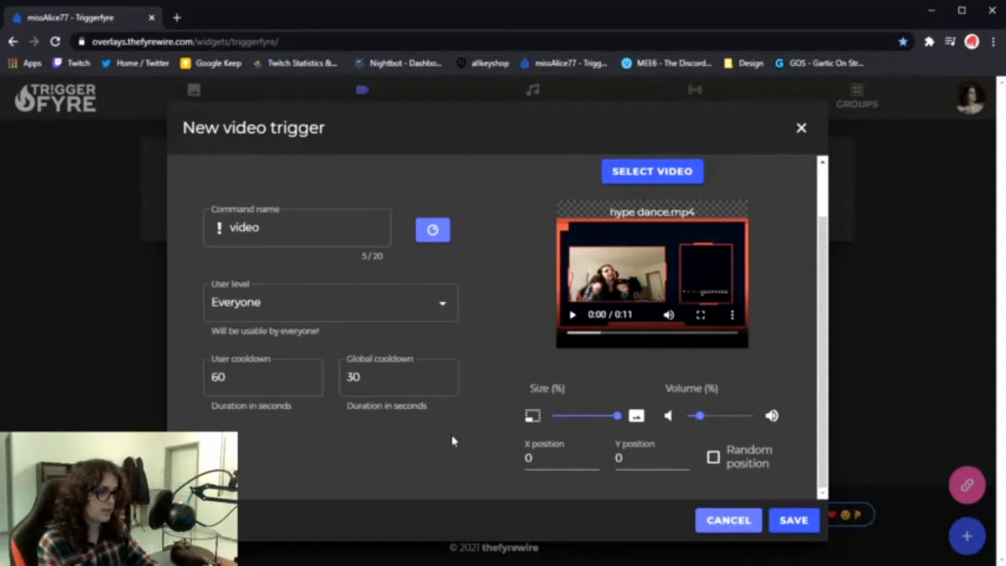
{"action": "left_click", "coordinate": [796, 523]}
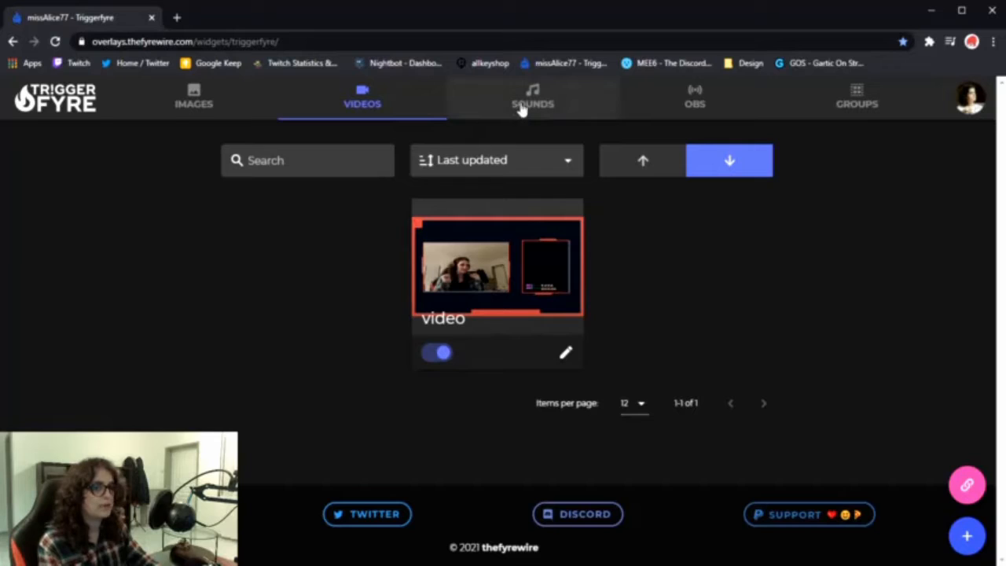
Delete the existing "objection" trigger from the sound triggers.
{"action": "left_click", "coordinate": [521, 110]}
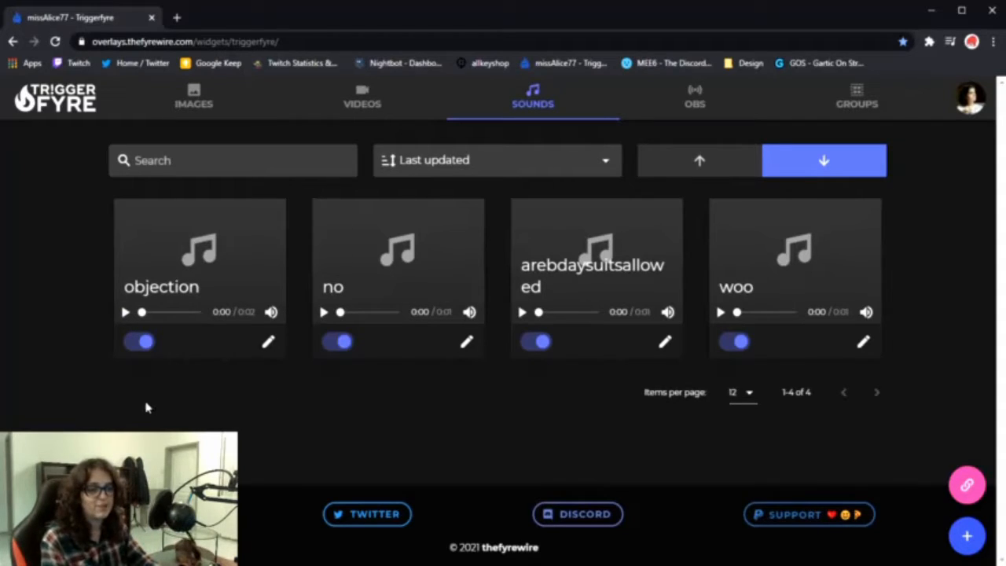
{"action": "left_click", "coordinate": [267, 344]}
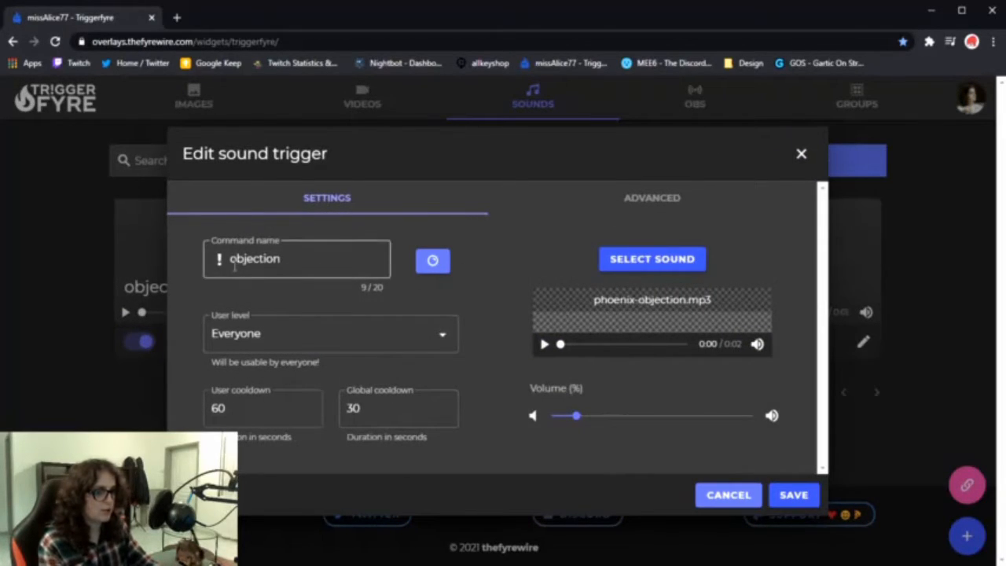
{"action": "left_click", "coordinate": [432, 260]}
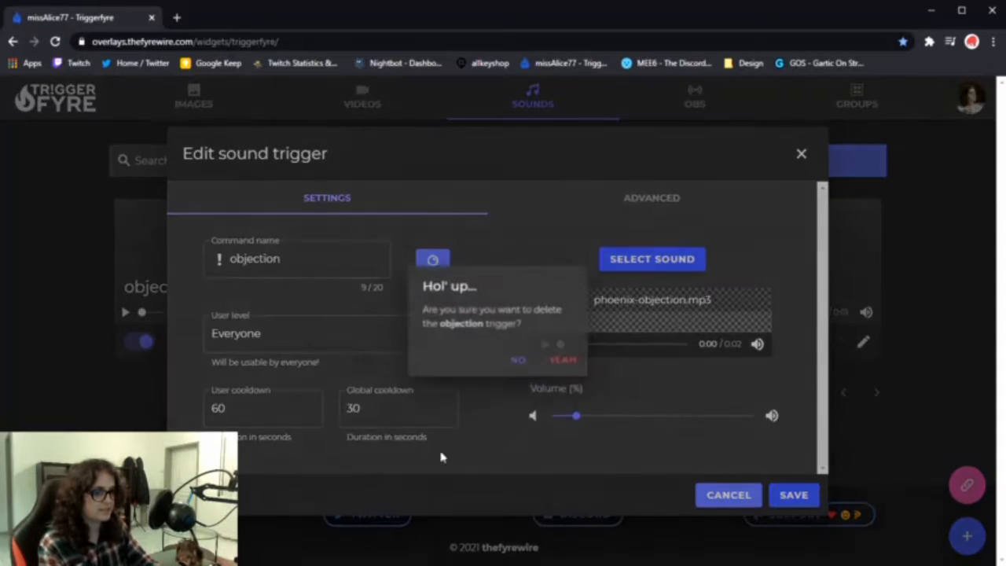
{"action": "left_click", "coordinate": [561, 360]}
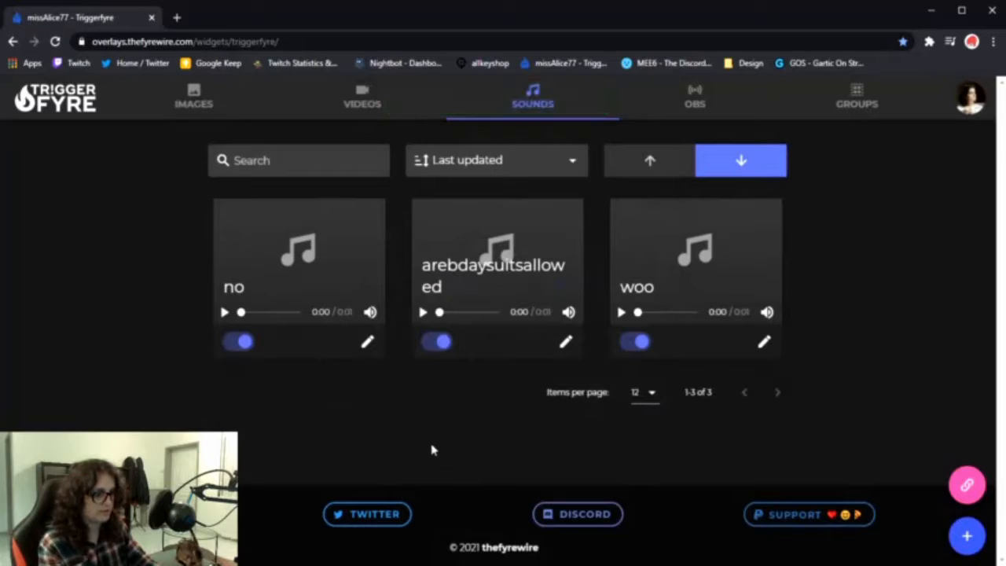
Start a new sound trigger with the command name "objection".
{"action": "left_click", "coordinate": [966, 540]}
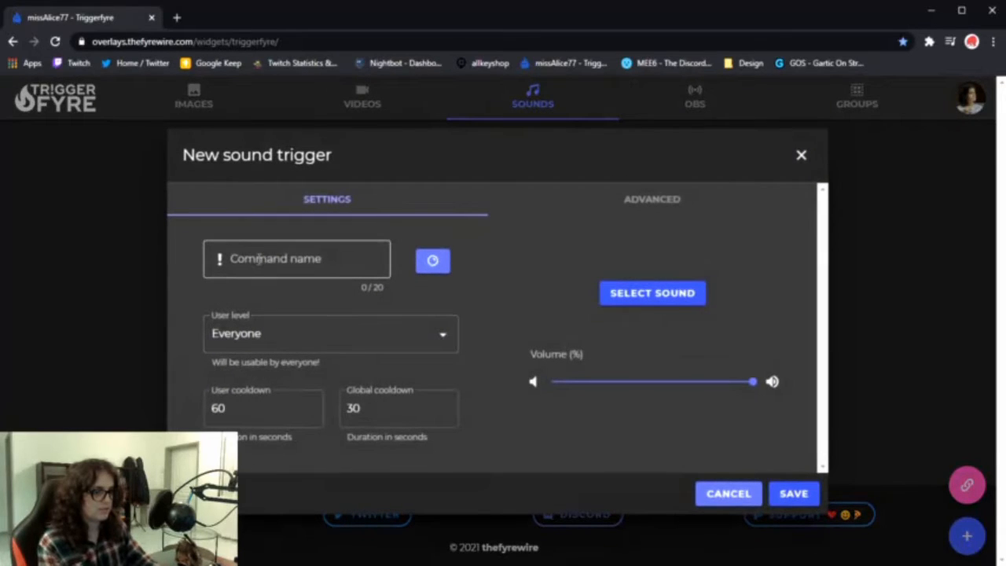
{"action": "left_click", "coordinate": [259, 260]}
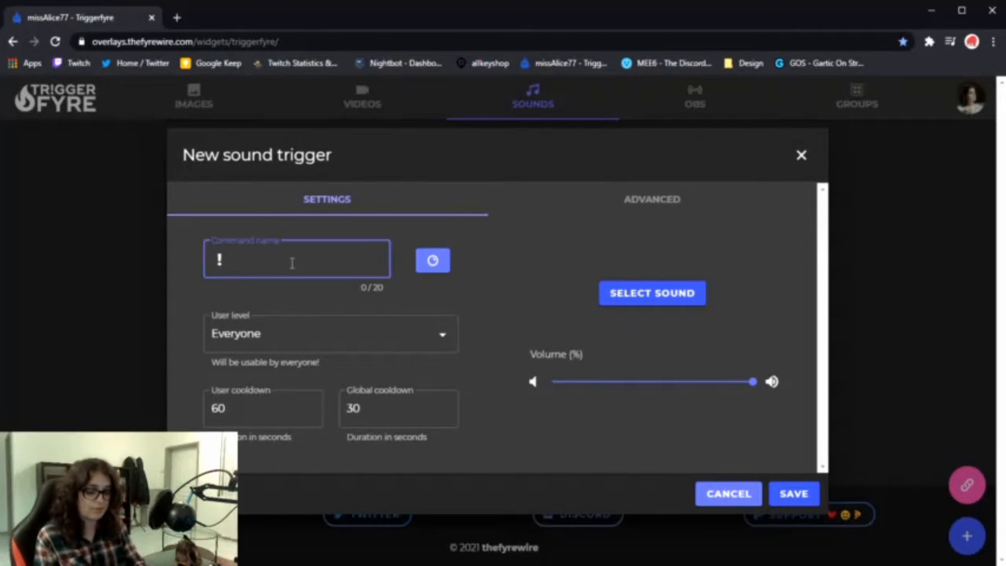
{"action": "type", "text": "objection"}
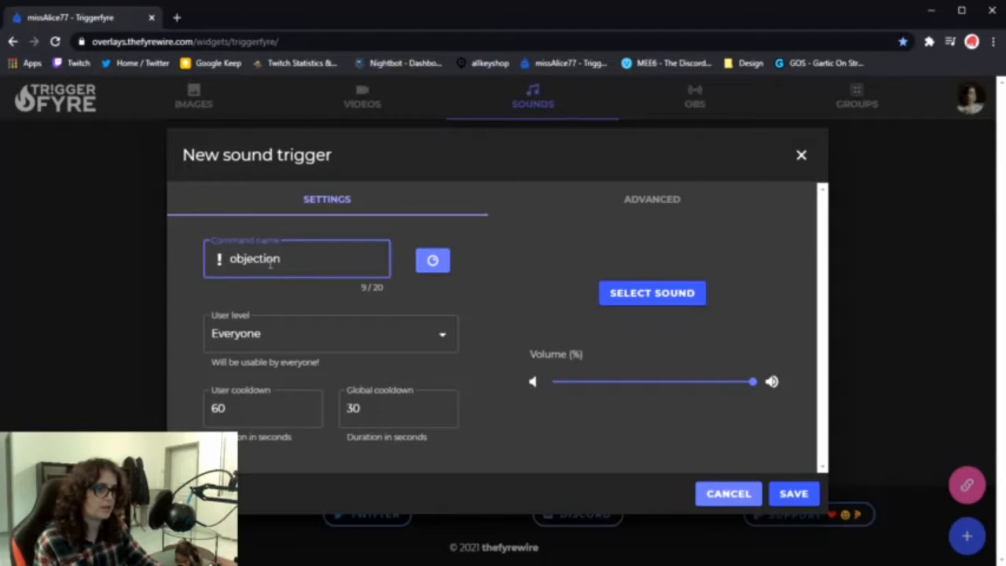
Link the trigger to the custom Twitch reward "Objection", allow the original command as well, and save the reward settings.
{"action": "left_click", "coordinate": [433, 262]}
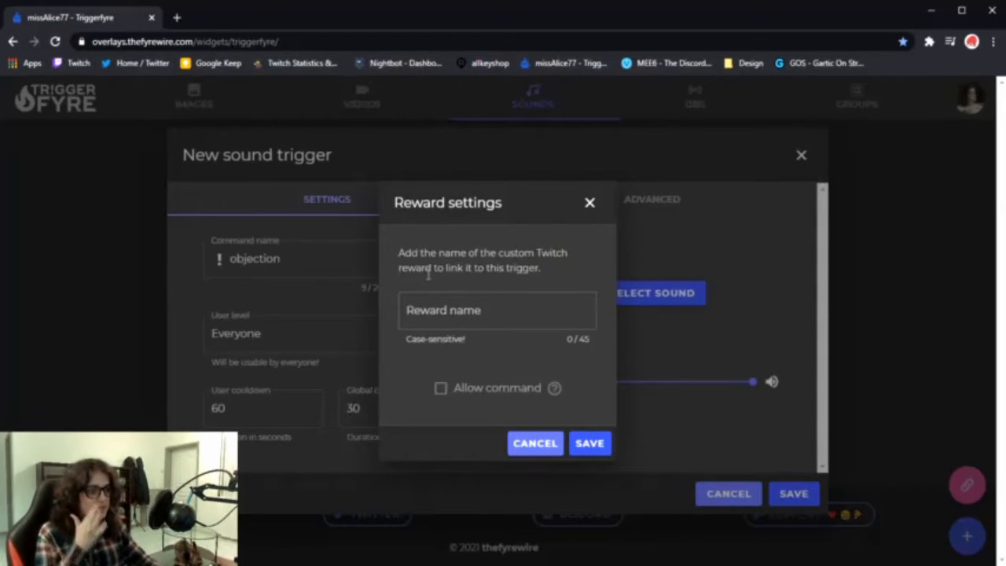
{"action": "left_click", "coordinate": [429, 304]}
{"action": "type", "text": "Objection"}
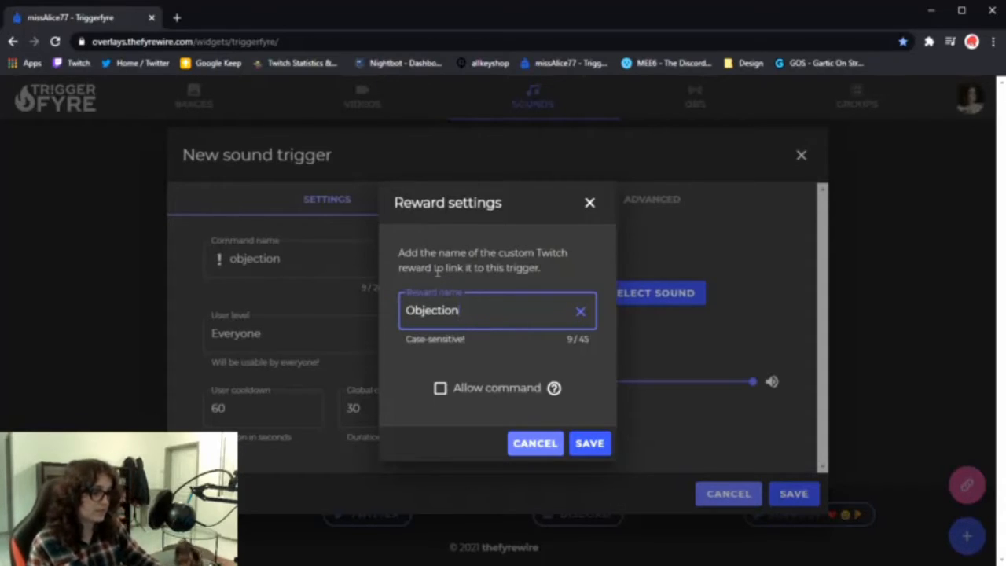
{"action": "mouse_move", "coordinate": [555, 389]}
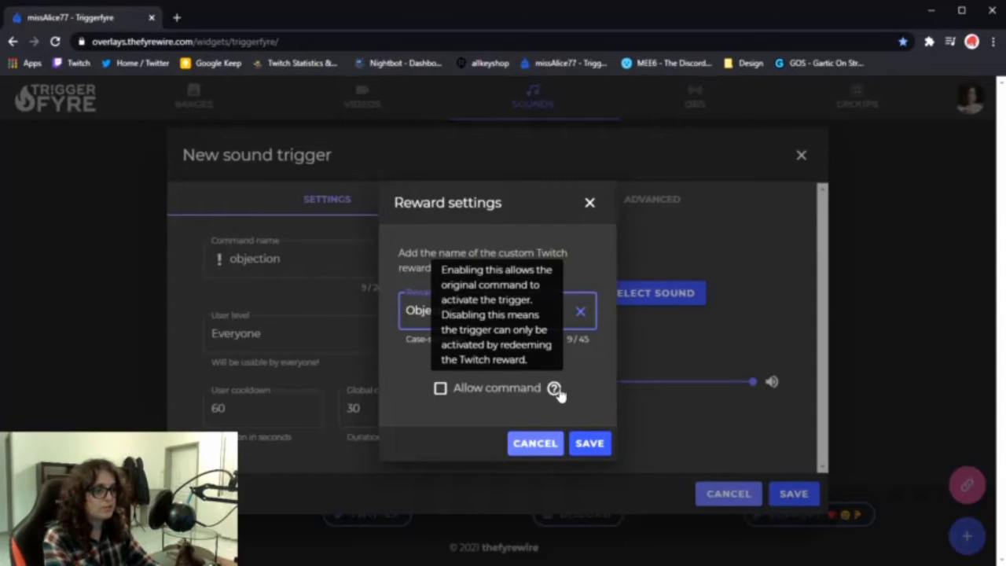
{"action": "left_click", "coordinate": [444, 396]}
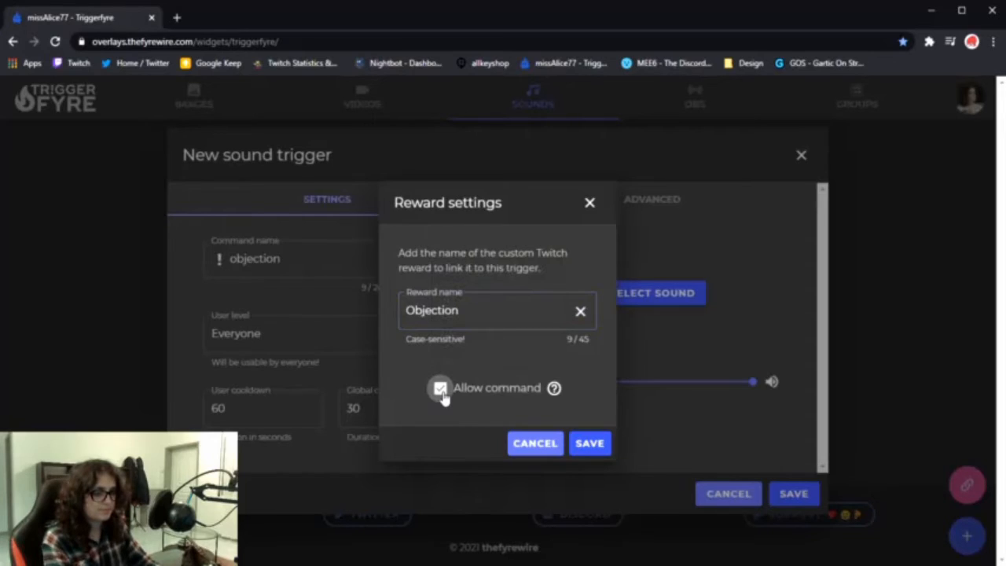
{"action": "left_click", "coordinate": [441, 388]}
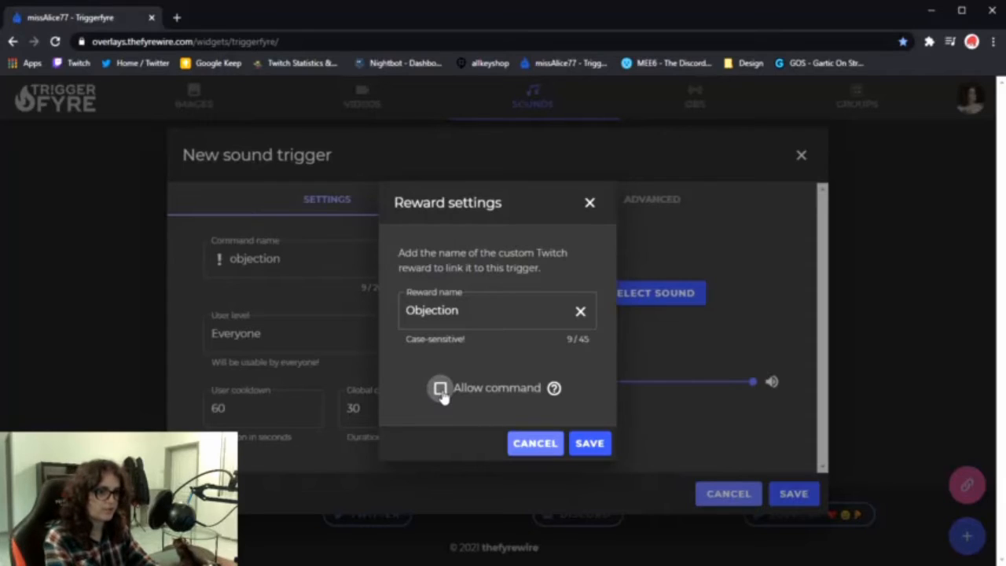
{"action": "left_click", "coordinate": [441, 388]}
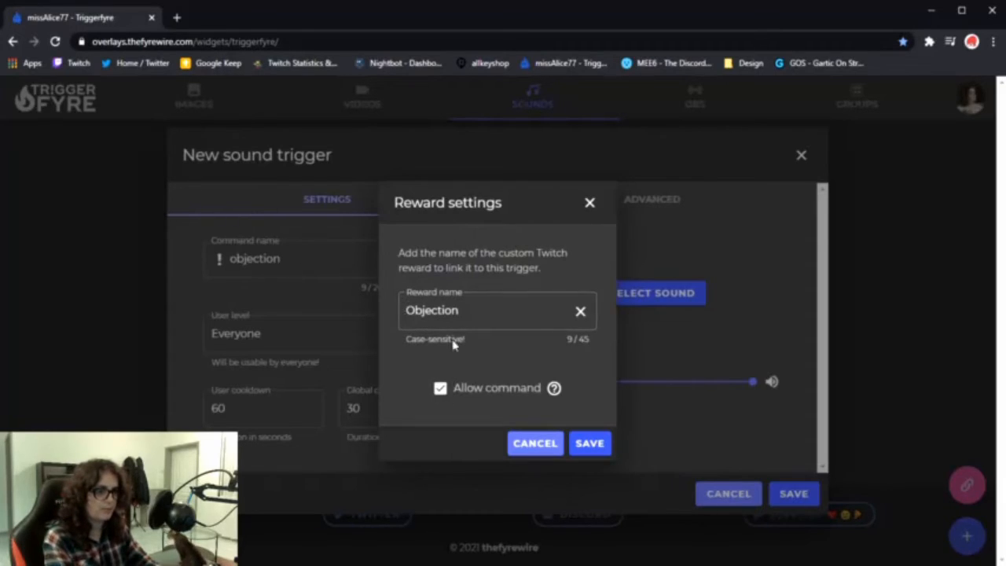
{"action": "left_click", "coordinate": [441, 388]}
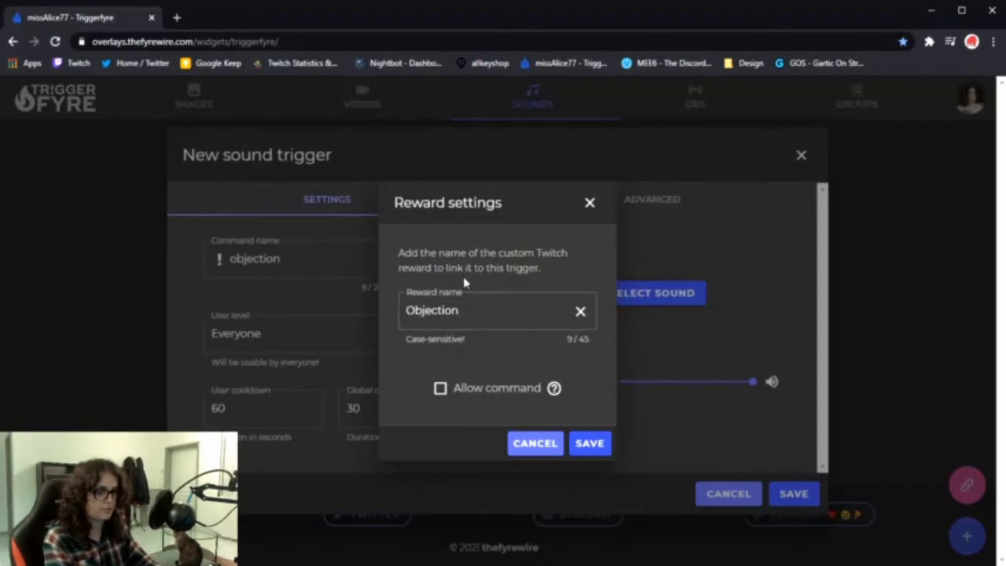
{"action": "left_click", "coordinate": [440, 388]}
{"action": "left_click", "coordinate": [589, 444]}
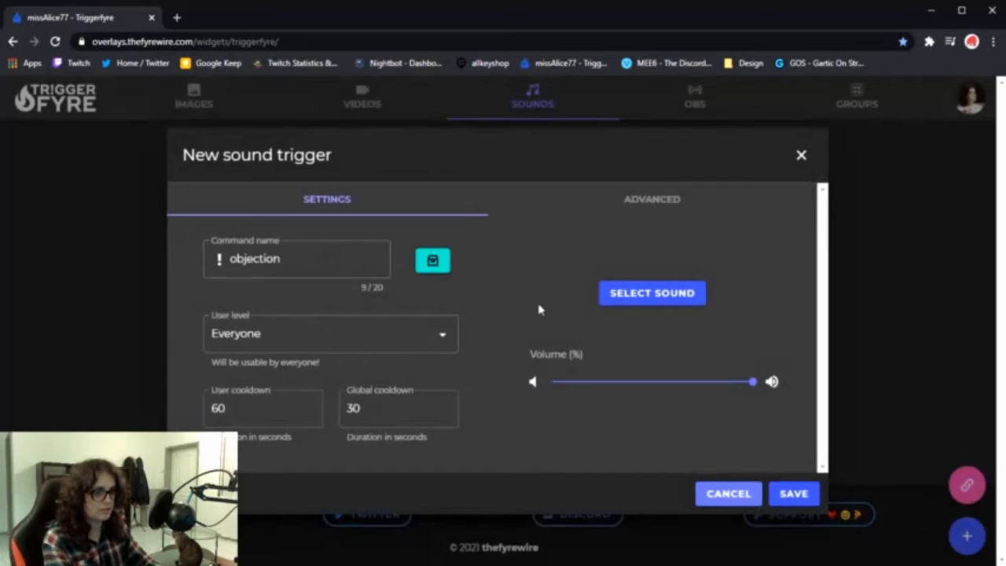
Assign phoenix-objection.mp3 as the trigger's sound, lower its volume to about a twentieth of the range, and save the trigger.
{"action": "left_click_drag", "start_coordinate": [729, 386], "coordinate": [568, 389]}
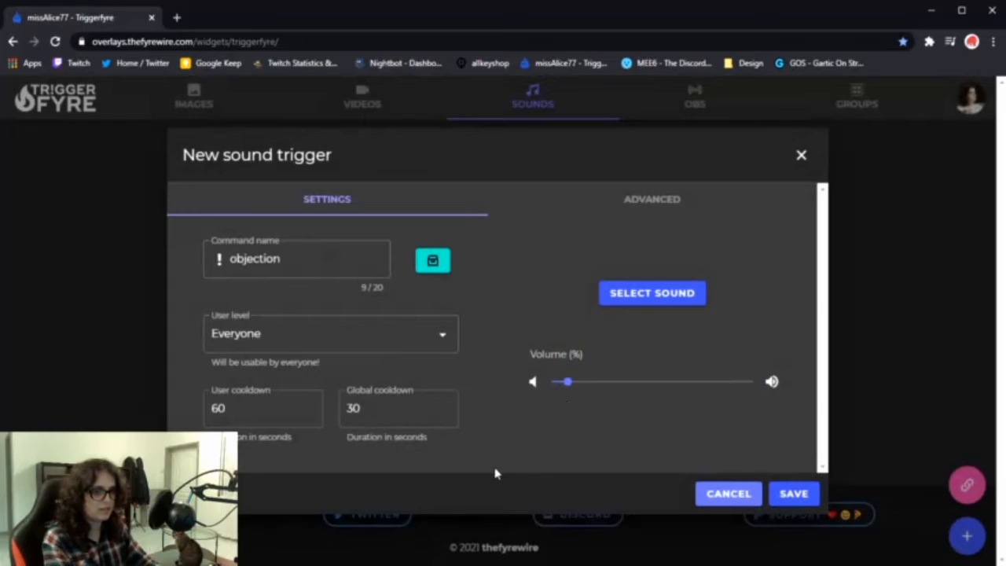
{"action": "left_click", "coordinate": [681, 296]}
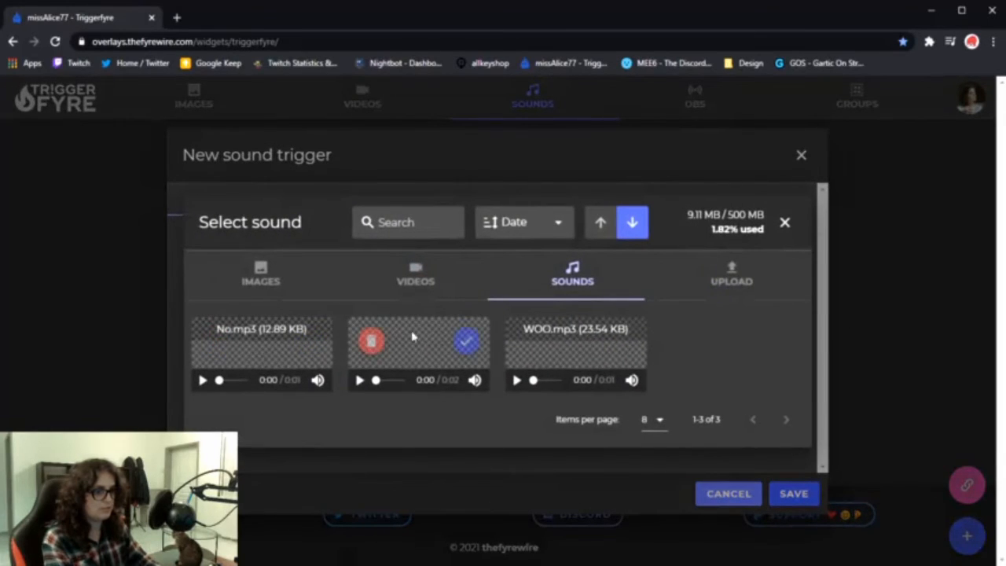
{"action": "left_click", "coordinate": [467, 343]}
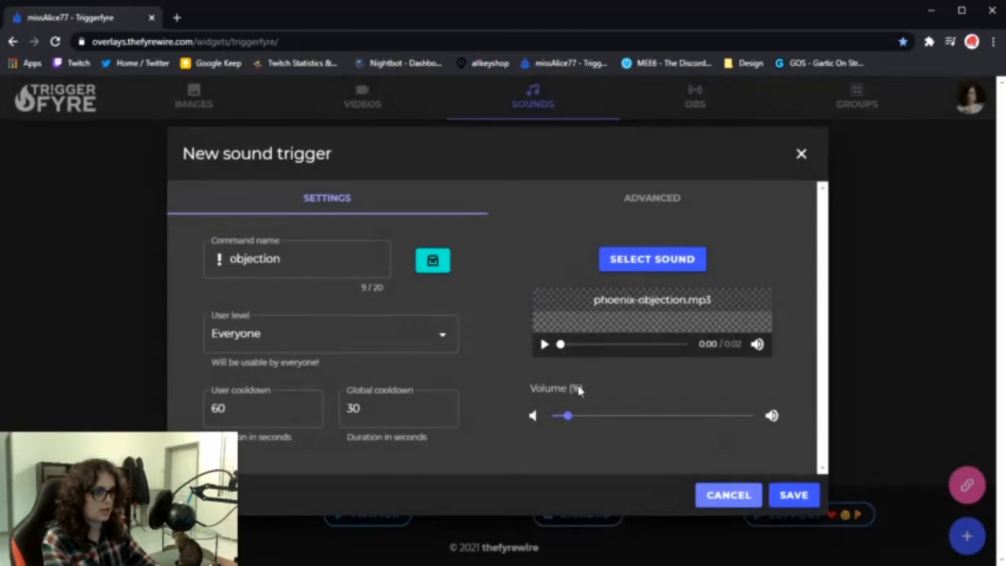
{"action": "left_click_drag", "start_coordinate": [568, 416], "coordinate": [563, 422]}
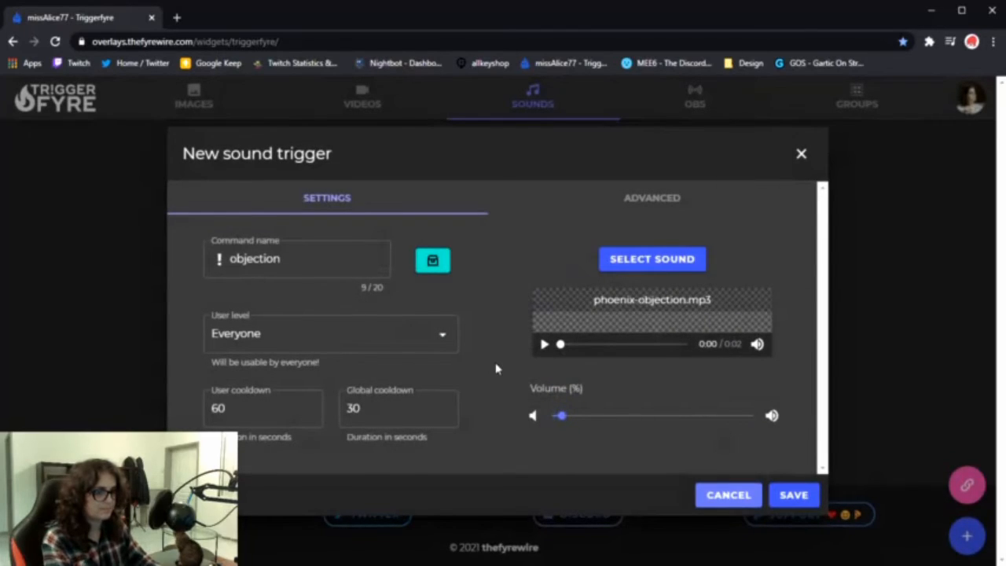
{"action": "left_click", "coordinate": [794, 494]}
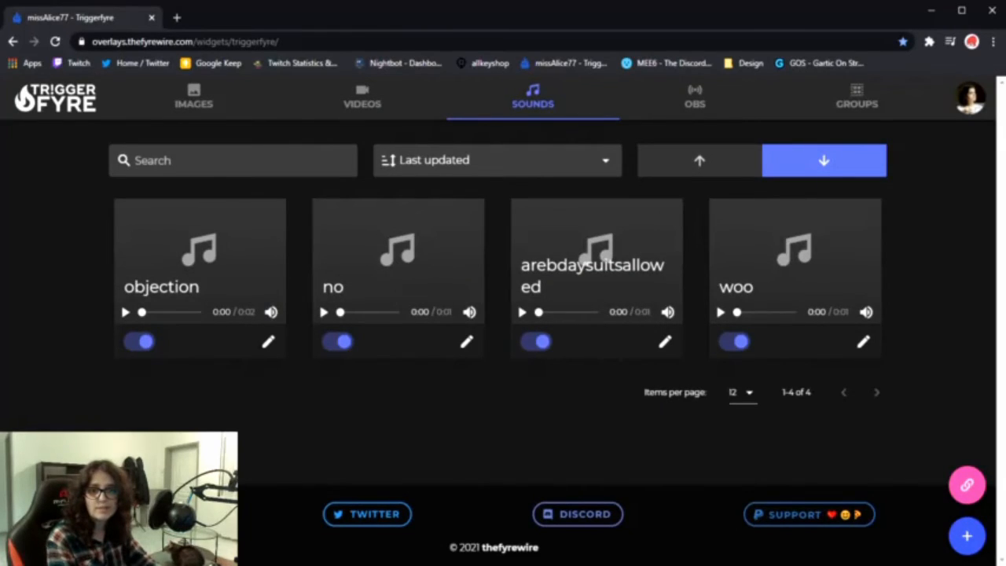
Copy the Triggerfyre overlay link, close the overlay dialog and switch to Streamlabs OBS.
{"action": "key", "text": "alt+Tab"}
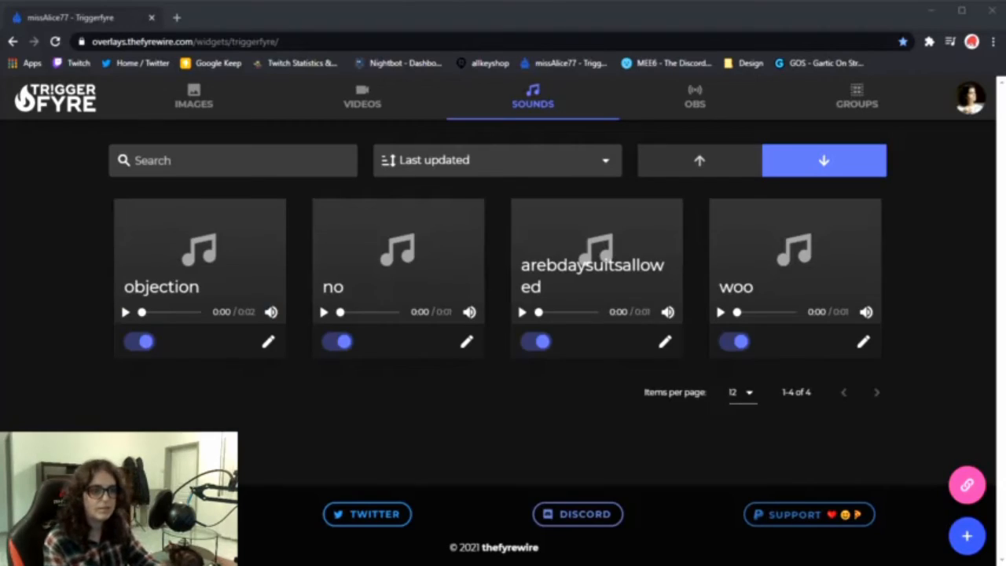
{"action": "left_click", "coordinate": [618, 18]}
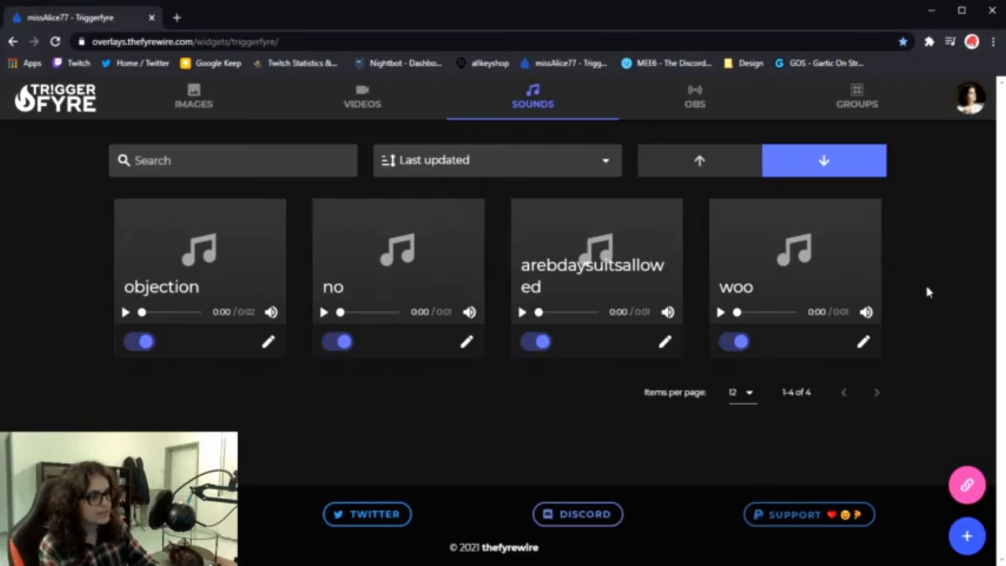
{"action": "left_click", "coordinate": [971, 488]}
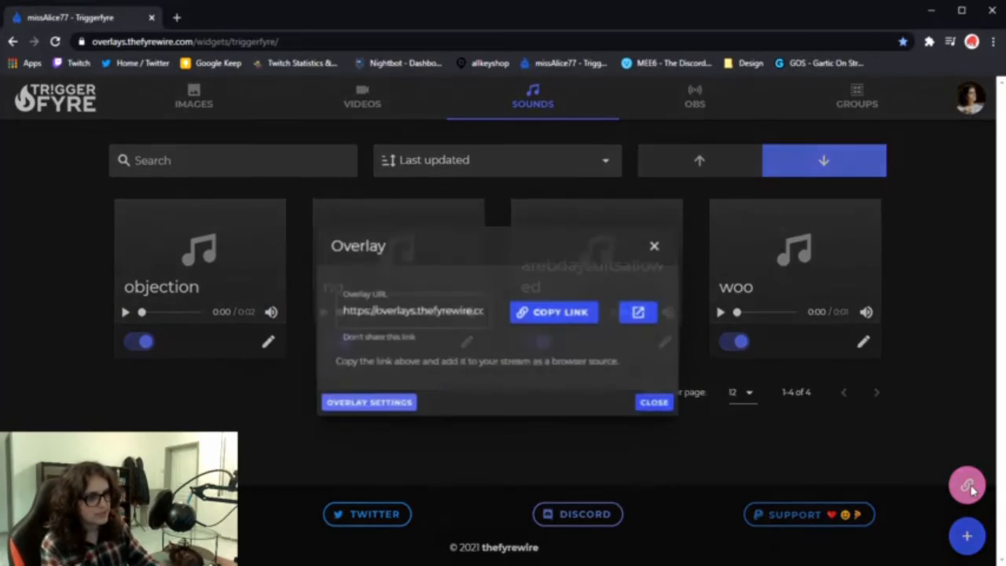
{"action": "left_click", "coordinate": [542, 313]}
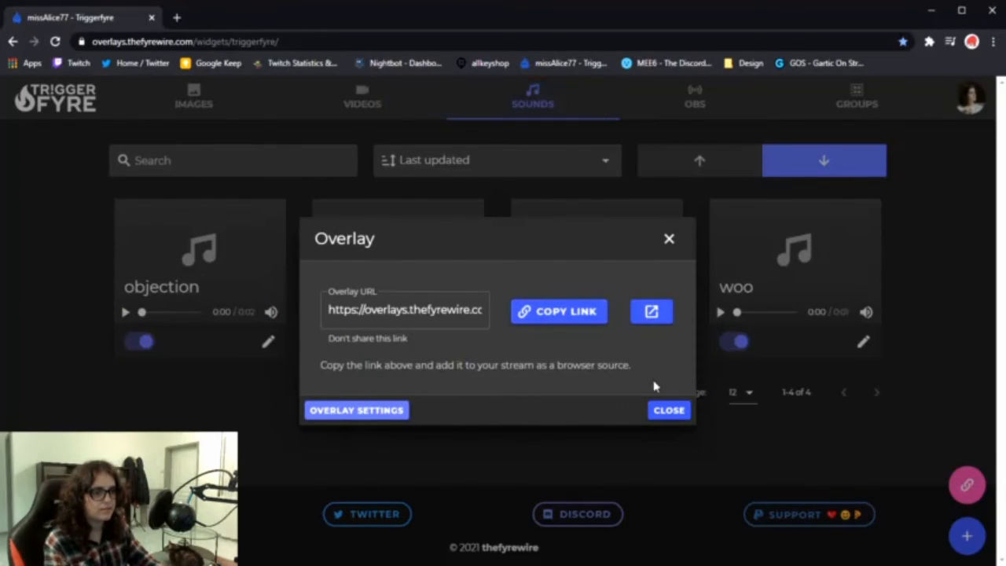
{"action": "left_click", "coordinate": [672, 411]}
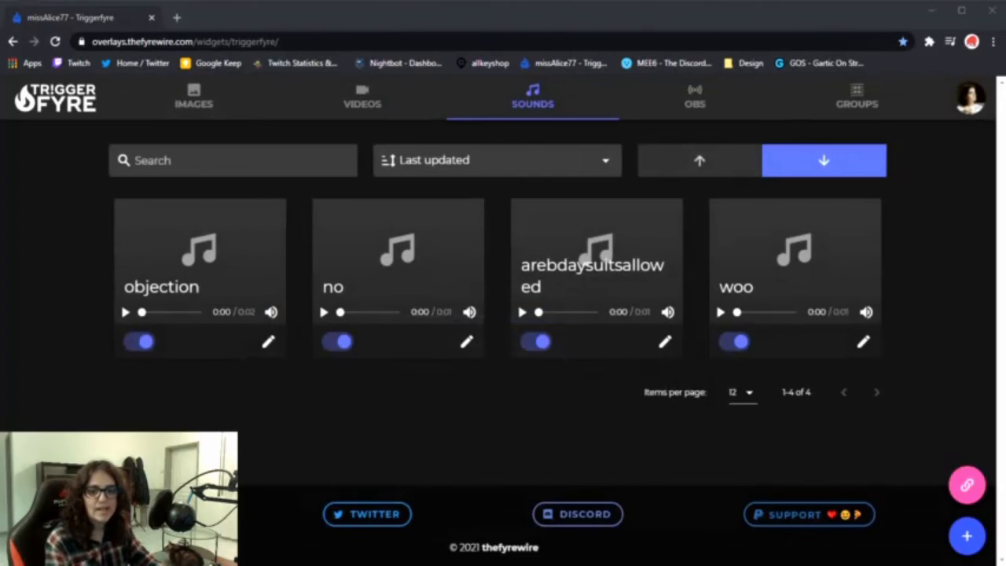
{"action": "key", "text": "alt+Tab"}
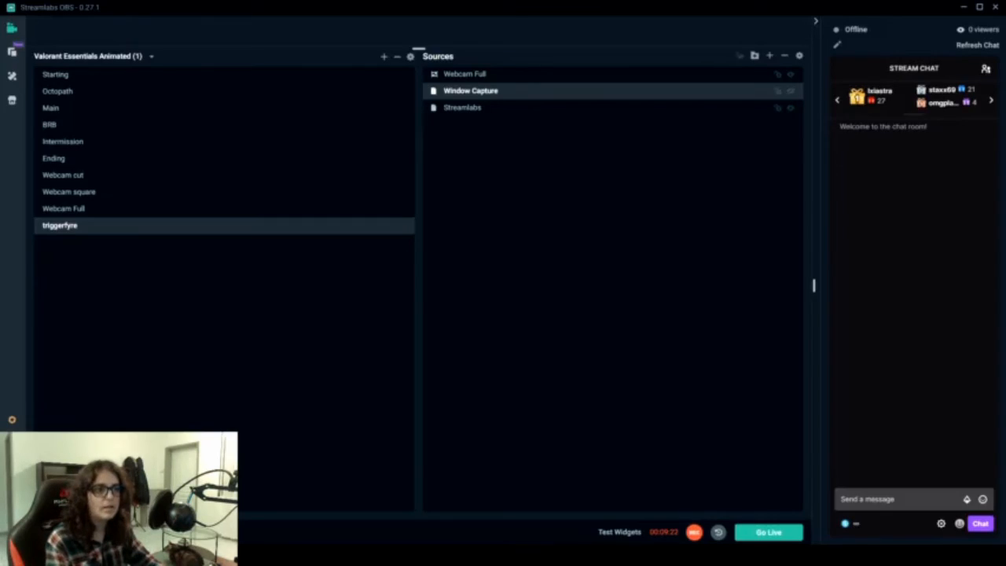